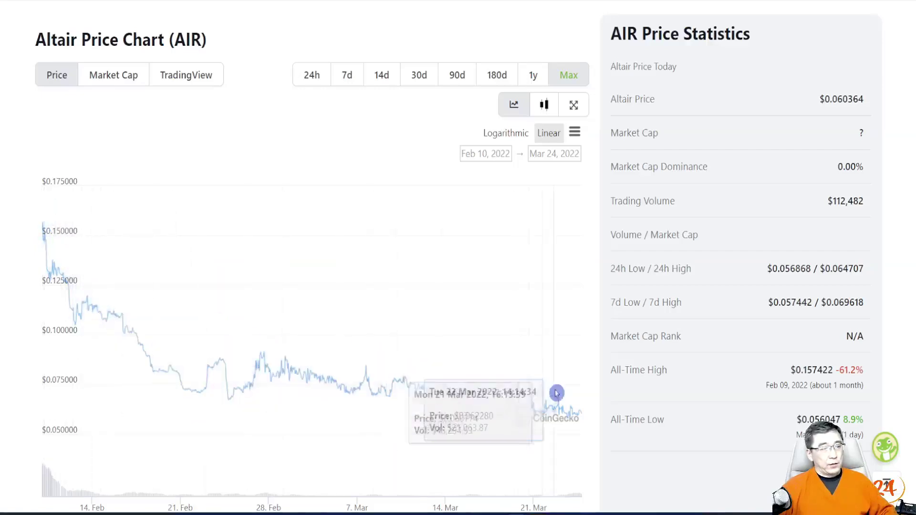
pyautogui.scroll(5, 574, 418)
pyautogui.scroll(6, 573, 418)
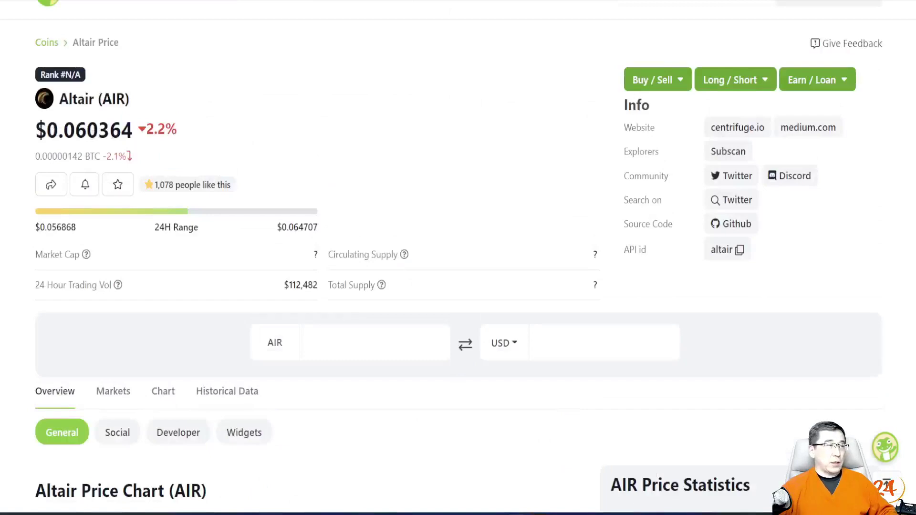
pyautogui.scroll(-10, 278, 143)
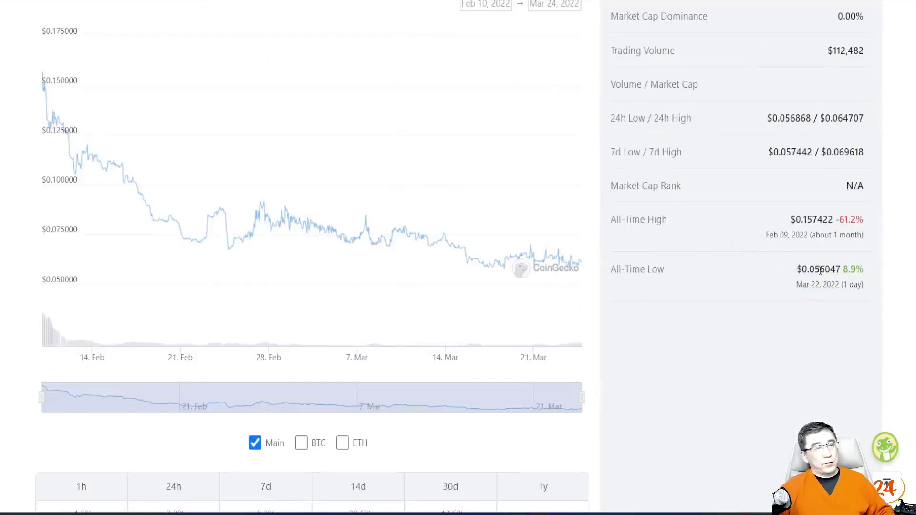
pyautogui.scroll(10, 801, 310)
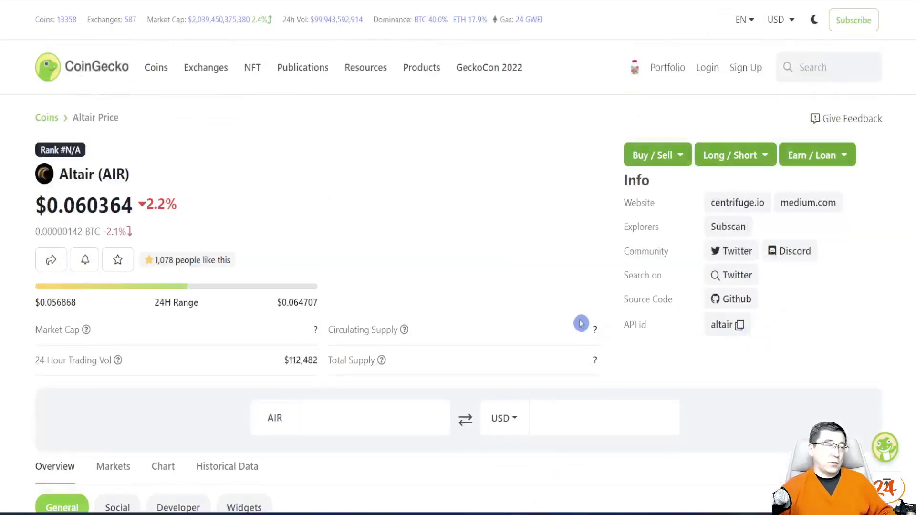
pyautogui.scroll(-8, 539, 310)
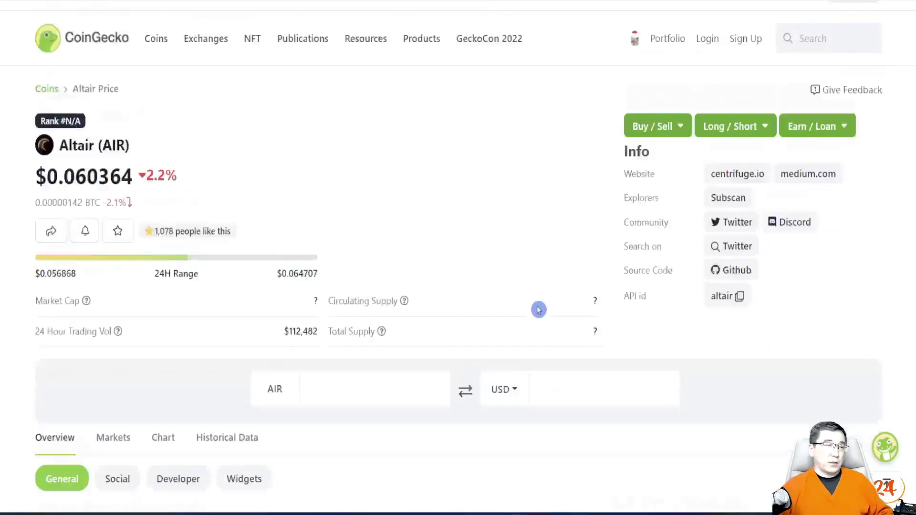
pyautogui.scroll(-5, 499, 320)
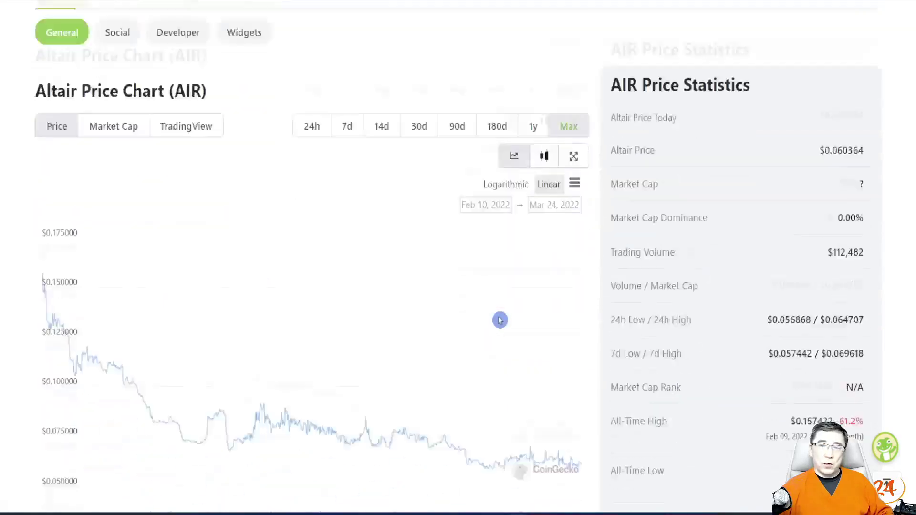
pyautogui.scroll(9, 500, 320)
pyautogui.scroll(4, 500, 320)
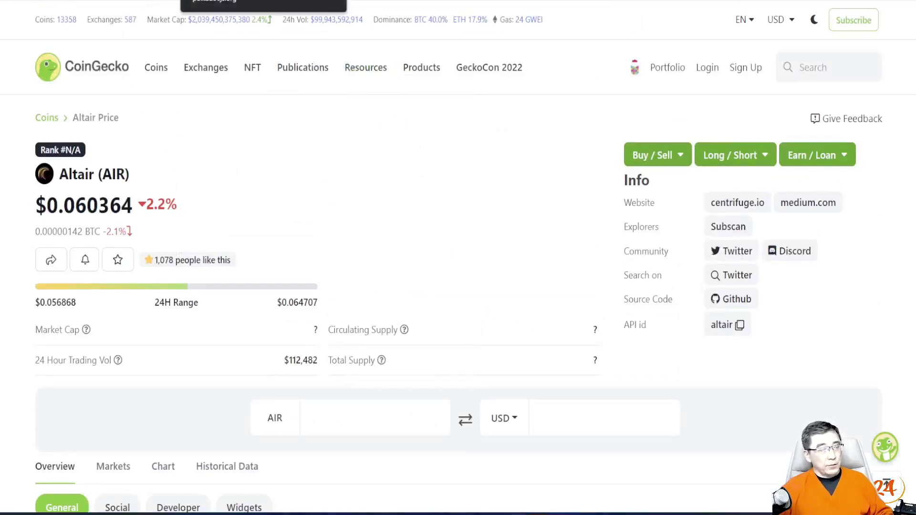
# View recent Altair blocks and events, then return to Kraken balances showing 1,312.76051 AIR.
pyautogui.click(215, 1)
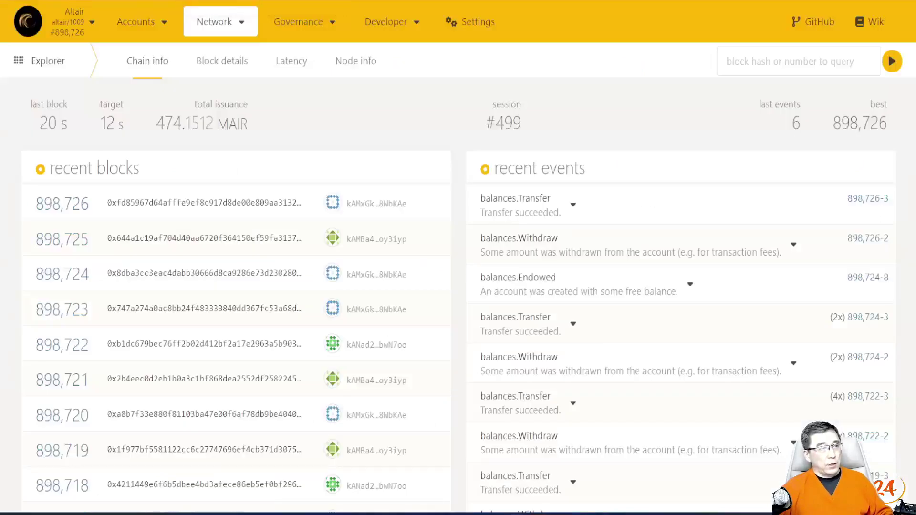
pyautogui.hotkey('ctrl', 'Tab')
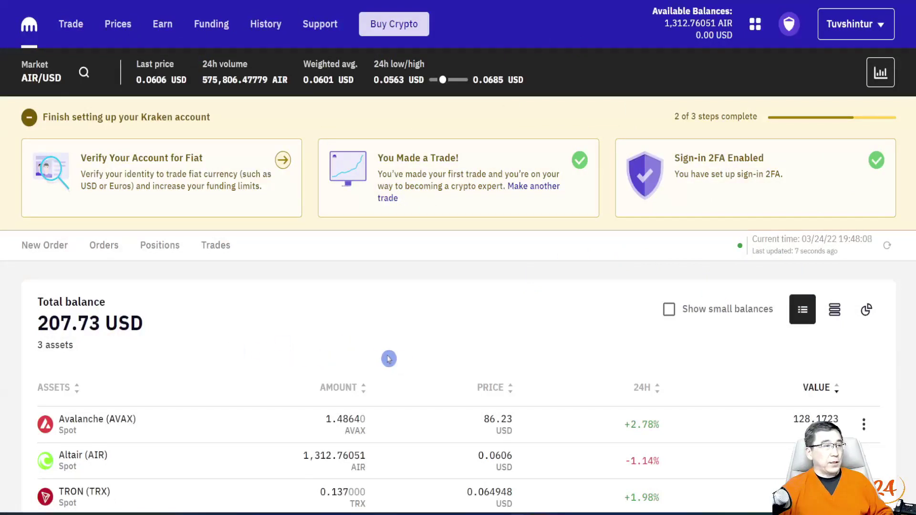
# Go to Kraken's Funding page and start a withdrawal from the Altair account balance row.
pyautogui.scroll(-3, 389, 359)
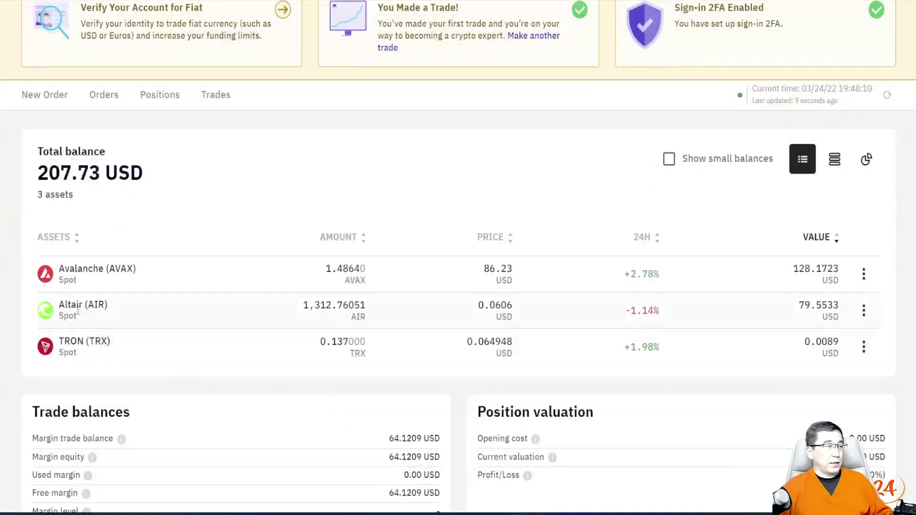
pyautogui.scroll(3, 593, 348)
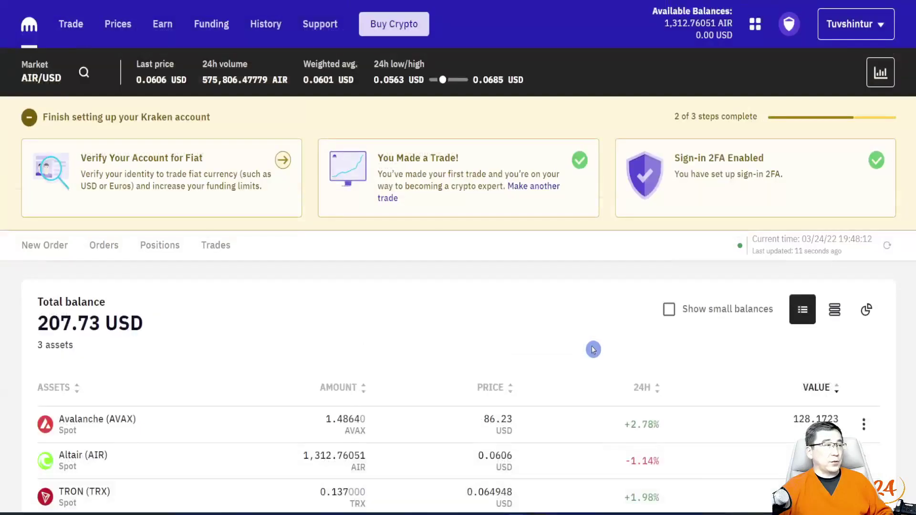
pyautogui.click(215, 27)
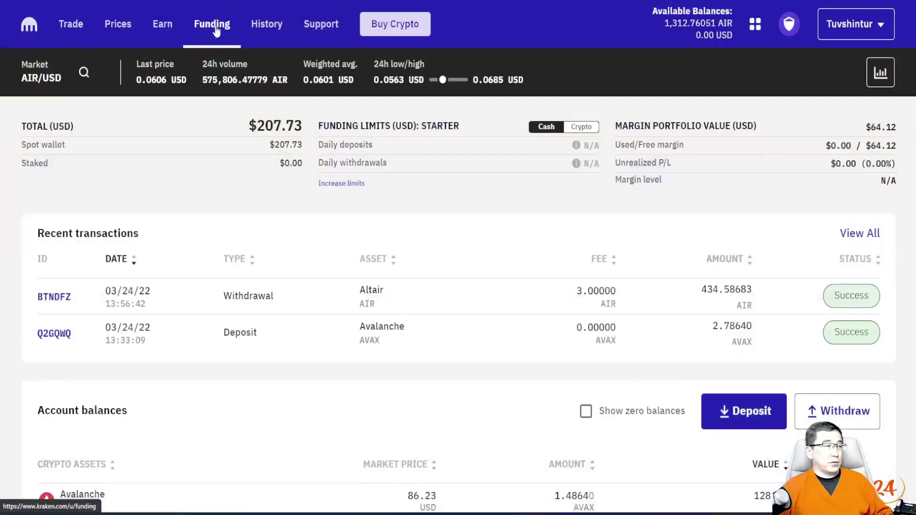
pyautogui.scroll(-5, 530, 302)
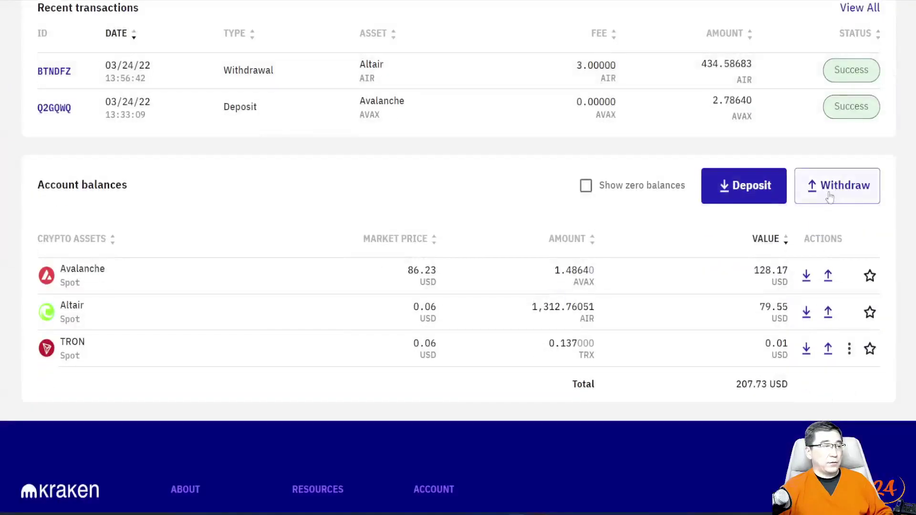
pyautogui.click(828, 315)
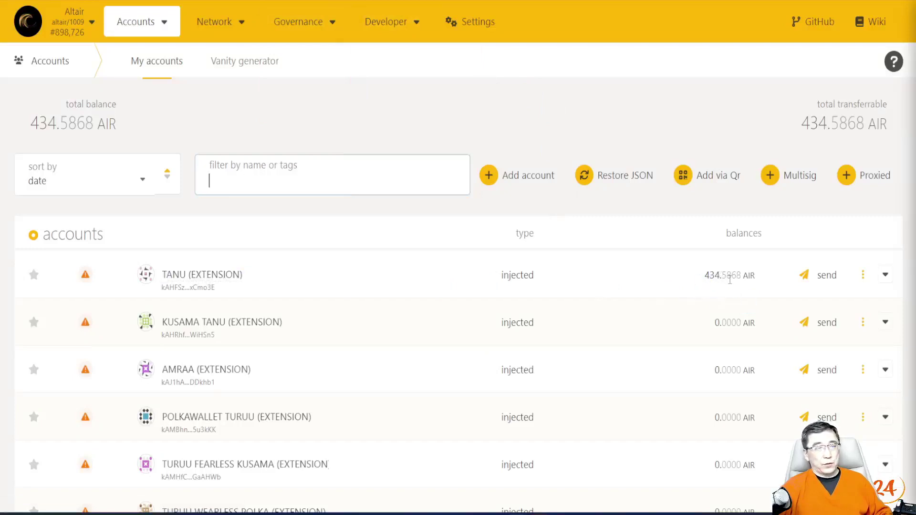
# Copy the address of the first Altair account, which holds 434.5868 AIR, via its identicon.
pyautogui.click(150, 276)
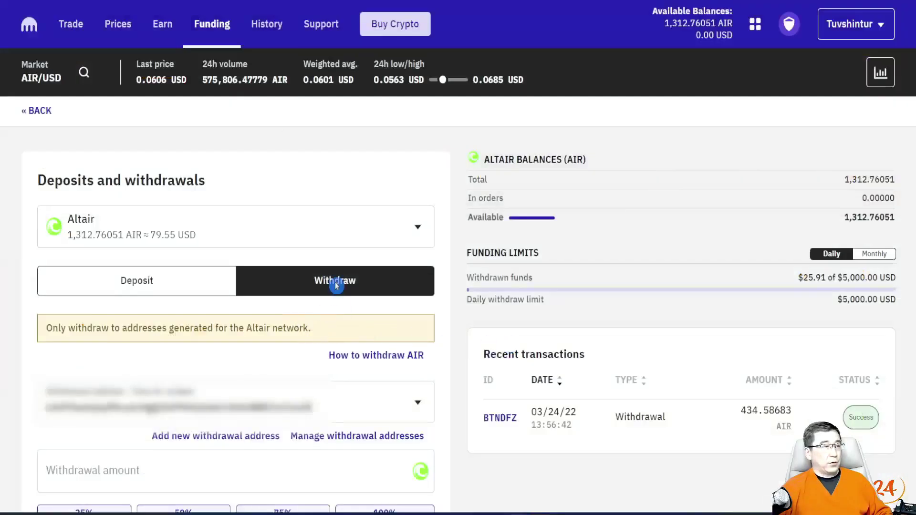
# Pick the saved Altair address and enter the full 1,312.76051 AIR balance using 100%.
pyautogui.scroll(-3, 358, 317)
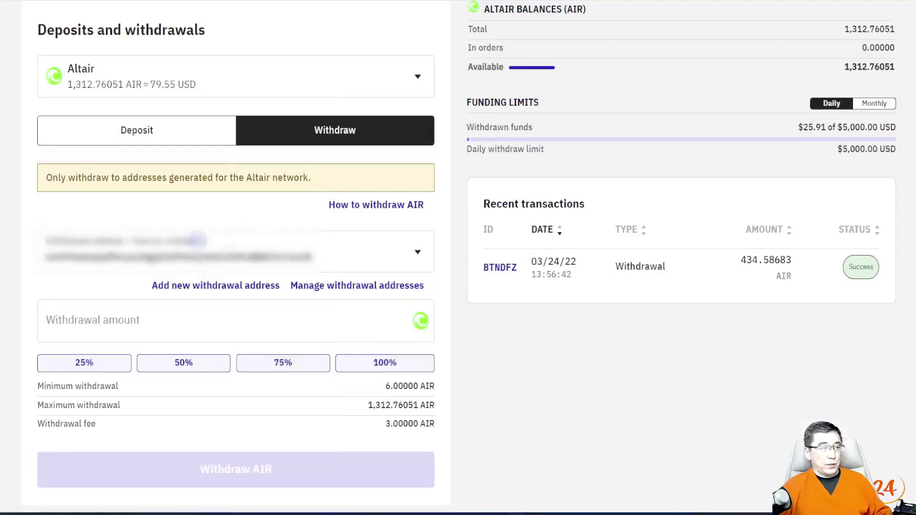
pyautogui.scroll(2, 255, 276)
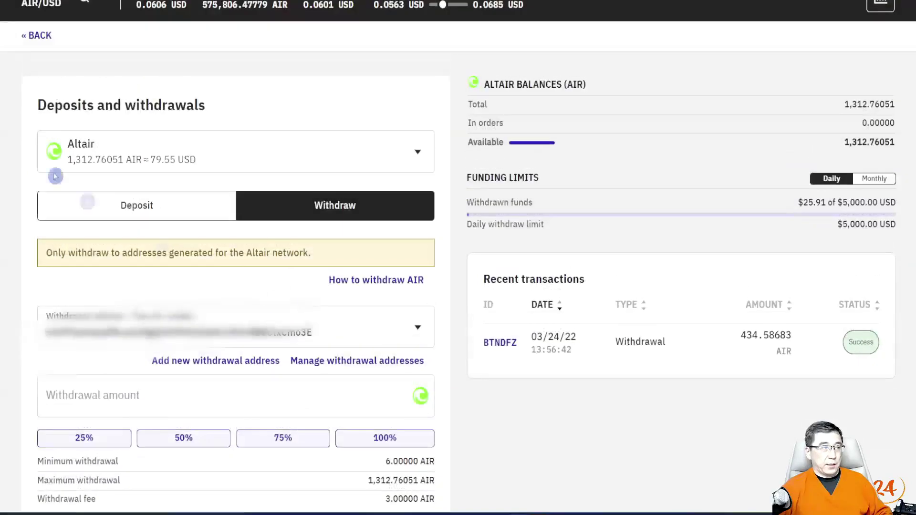
pyautogui.click(385, 436)
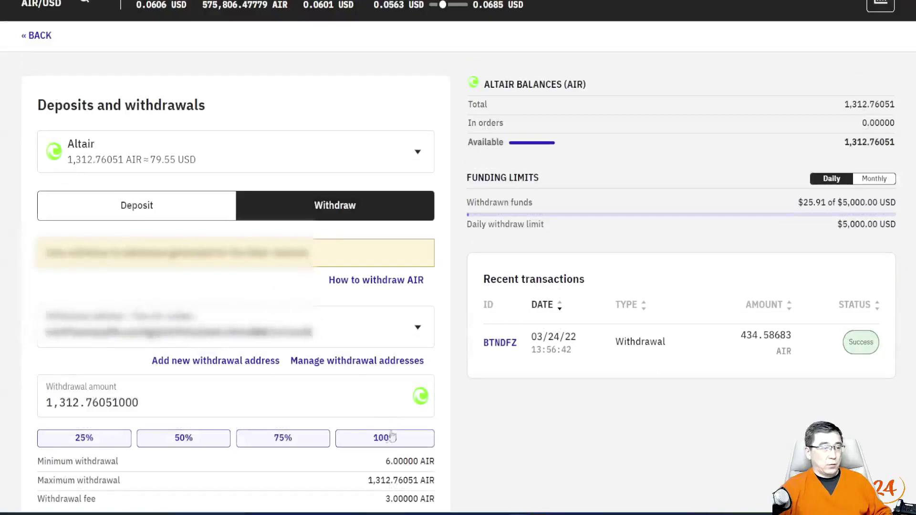
pyautogui.scroll(-5, 429, 429)
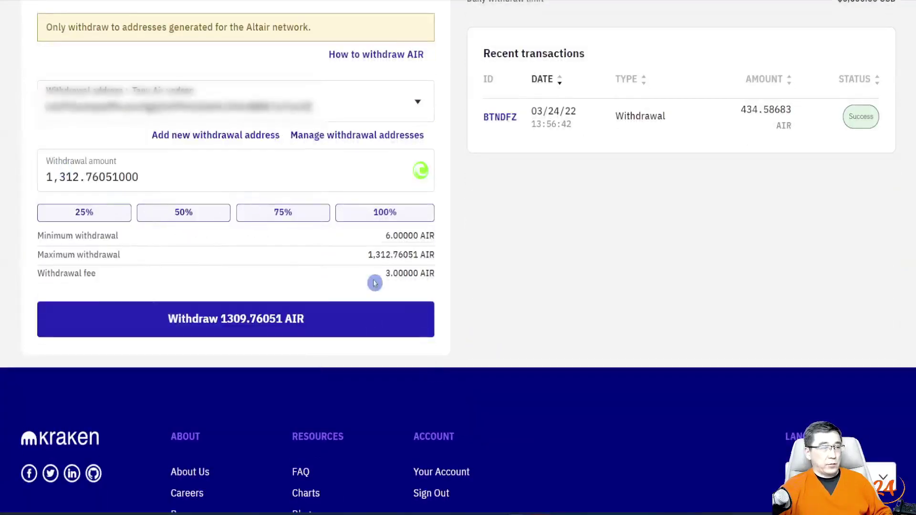
# Submit and confirm the AIR withdrawal, then authorize it with the Funding 2FA code.
pyautogui.click(261, 322)
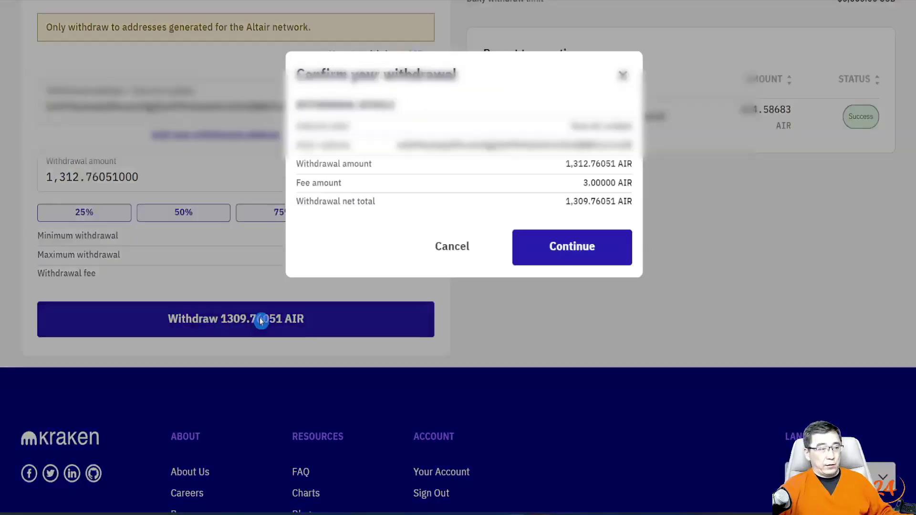
pyautogui.click(584, 249)
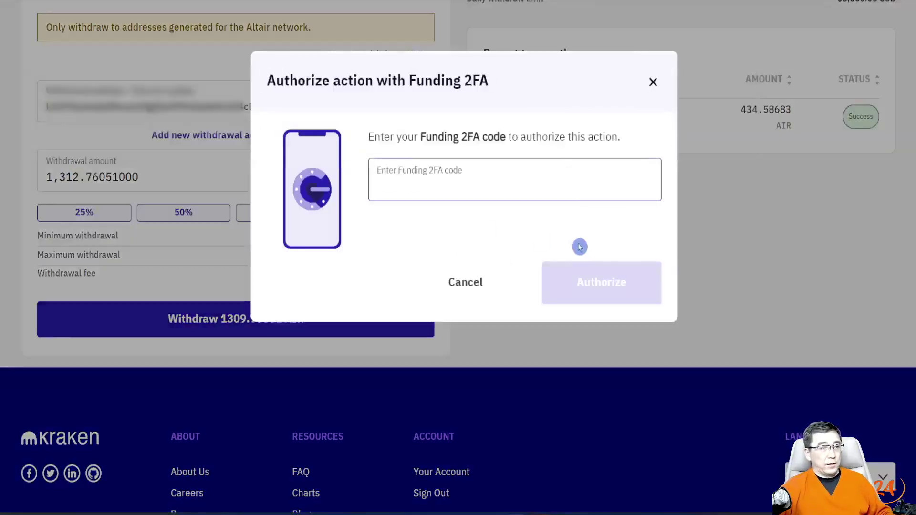
pyautogui.click(405, 188)
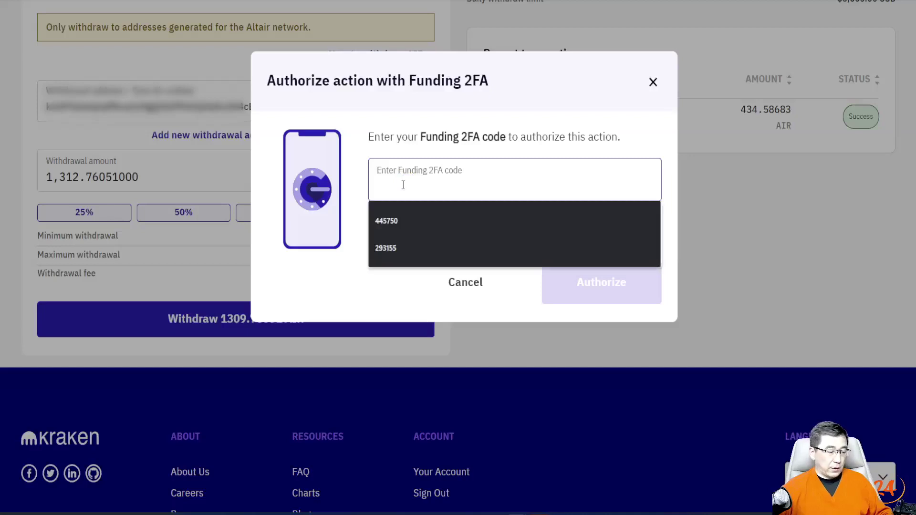
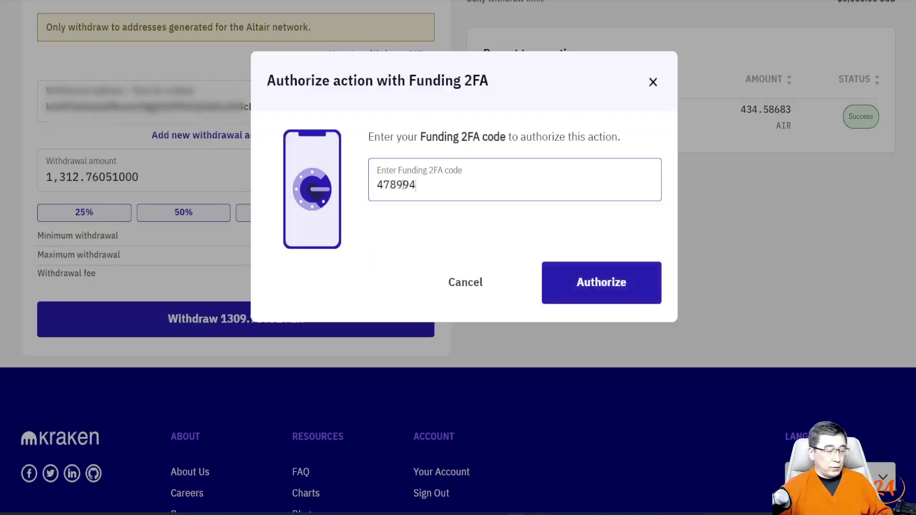
pyautogui.click(611, 293)
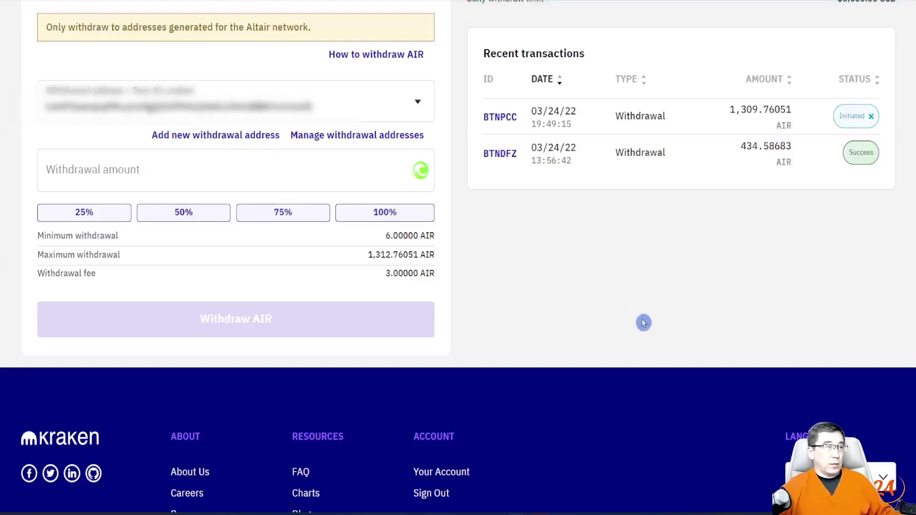
# Check that the Altair account still holds 434.5868 AIR, then go to the CoinGecko Altair page.
pyautogui.scroll(2, 660, 339)
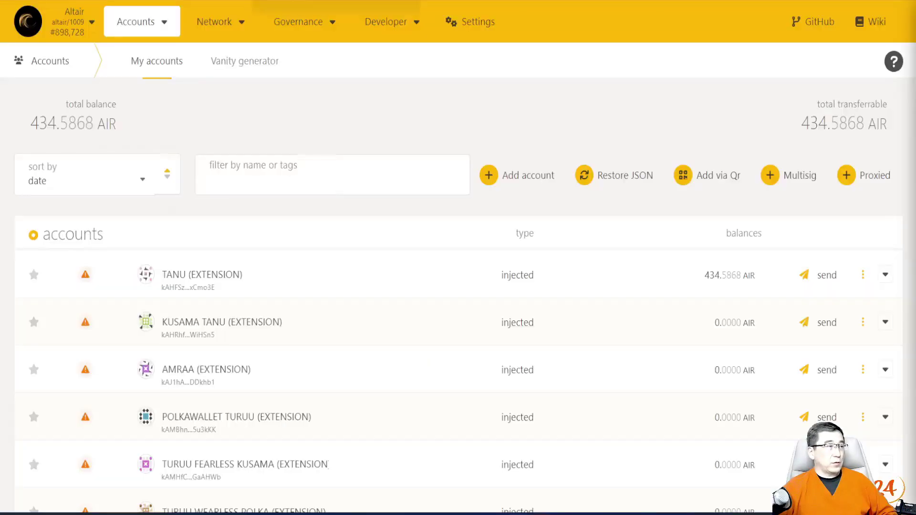
pyautogui.click(608, 234)
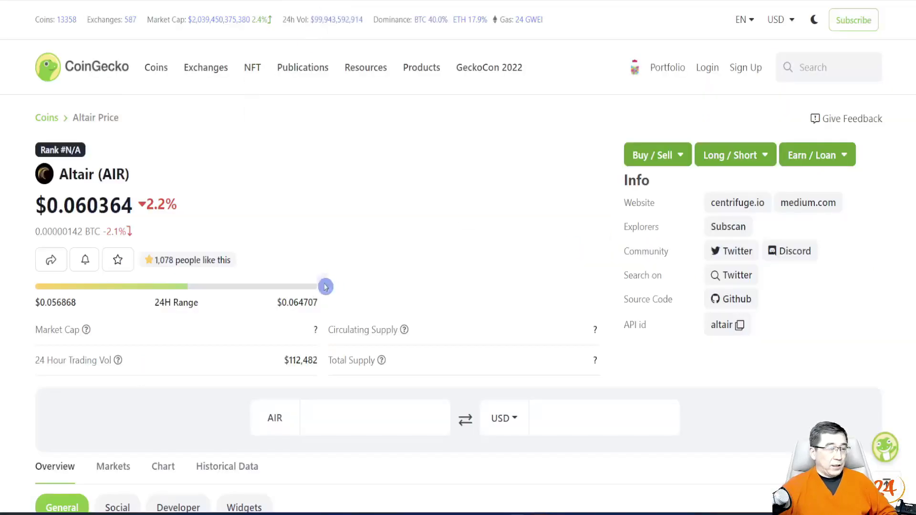
pyautogui.click(467, 291)
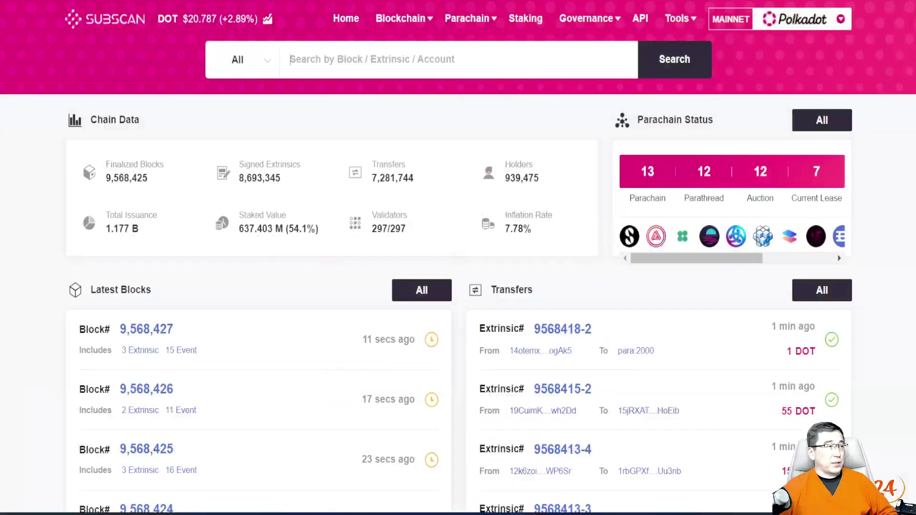
# Switch the Subscan explorer to Altair from the Kusama & Parachain network list.
pyautogui.click(825, 22)
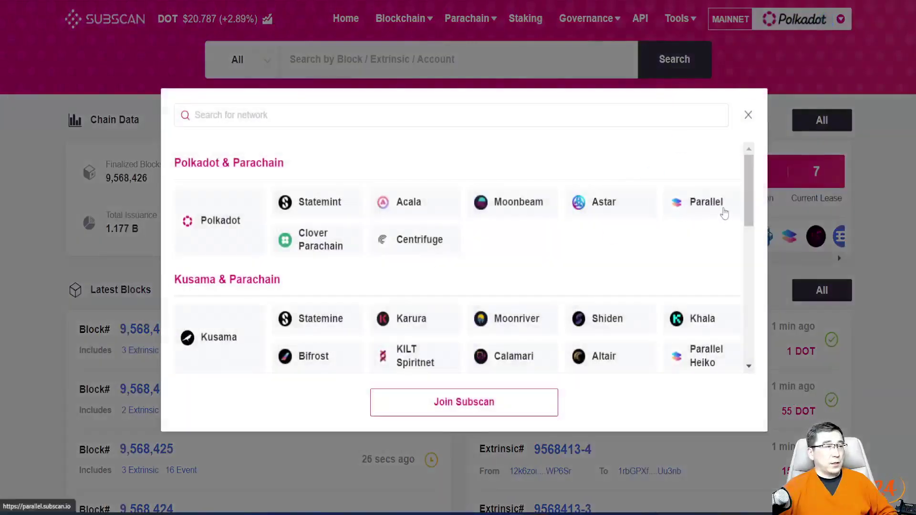
pyautogui.moveTo(742, 227)
pyautogui.mouseDown()
pyautogui.moveTo(750, 282)
pyautogui.moveTo(749, 233)
pyautogui.mouseUp()
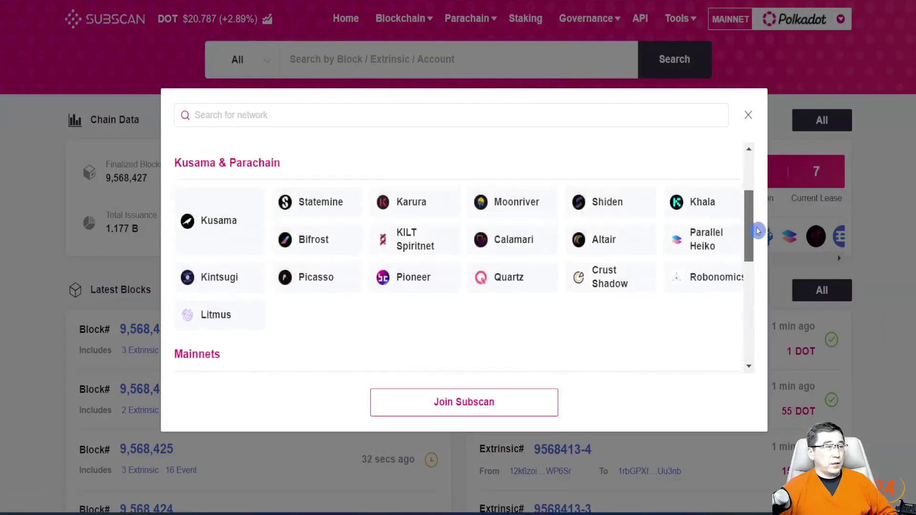
pyautogui.click(602, 239)
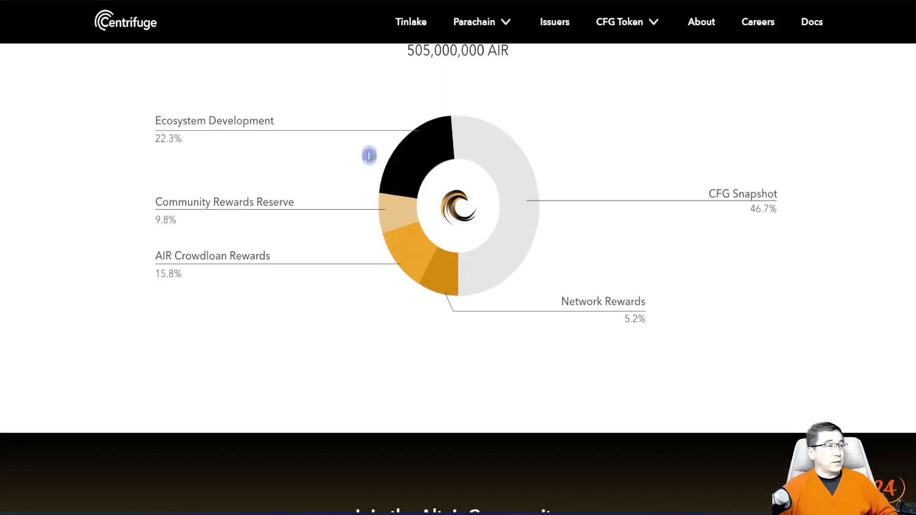
# Scroll through the collections in the Altair NFT Playground.
pyautogui.scroll(6, 369, 155)
pyautogui.scroll(-2, 485, 176)
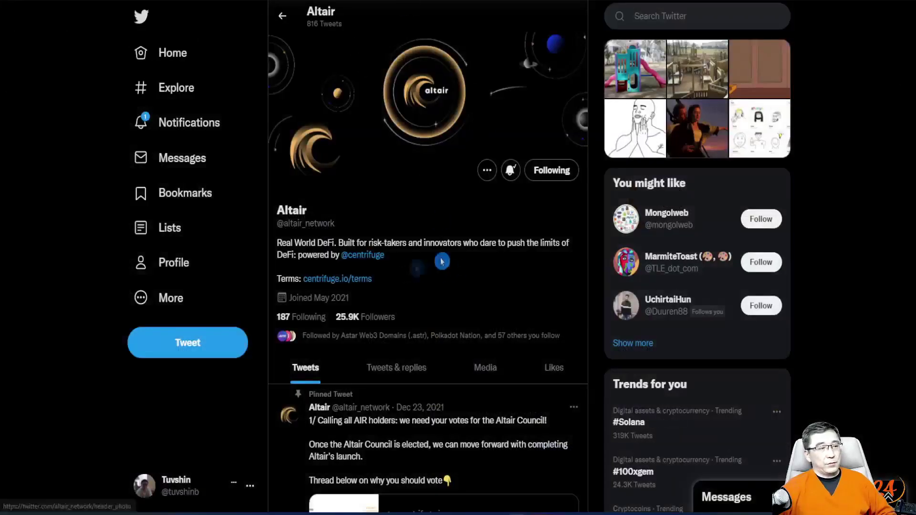
pyautogui.scroll(-2, 412, 270)
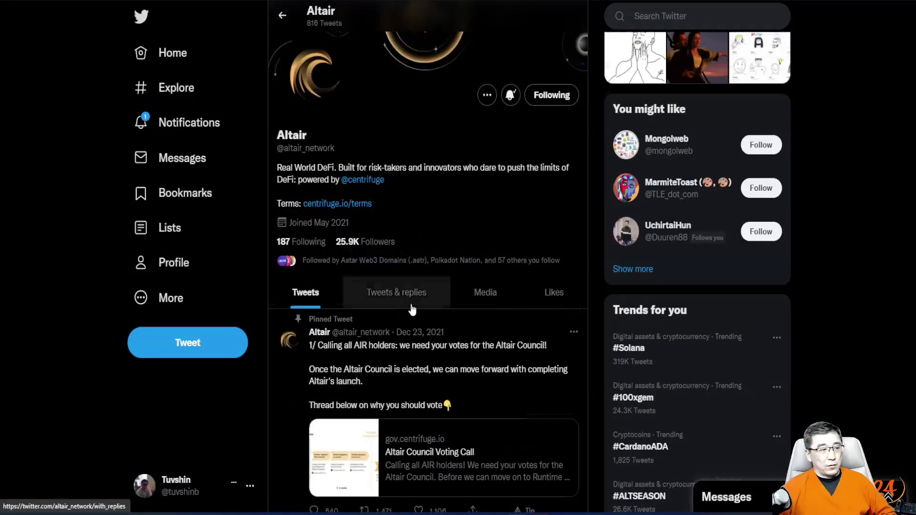
pyautogui.scroll(-3, 336, 158)
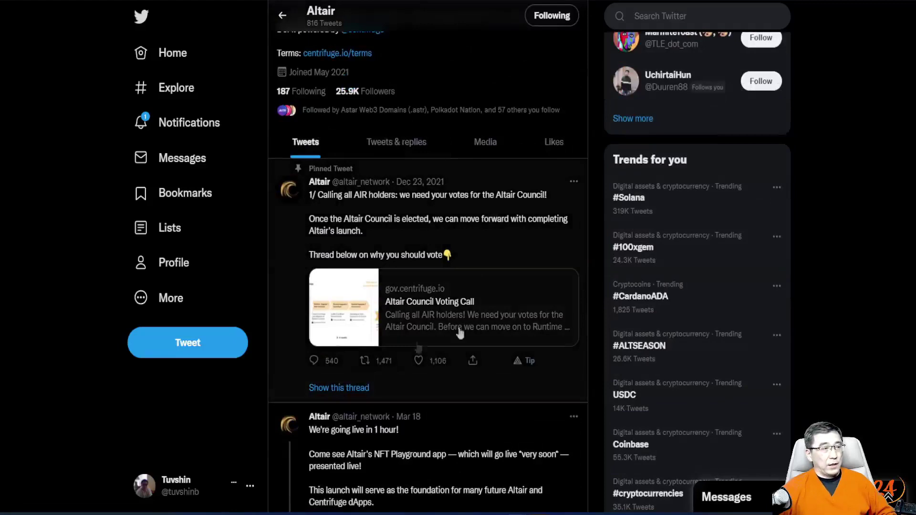
pyautogui.scroll(5, 420, 289)
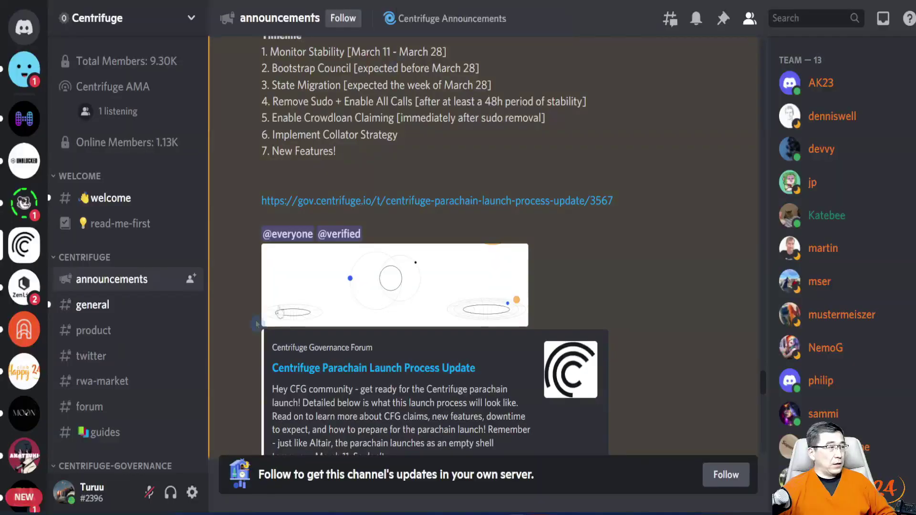
# Read the Centrifuge Parachain Launch Process Update post in #announcements, then switch to Gate.io.
pyautogui.scroll(-2, 164, 301)
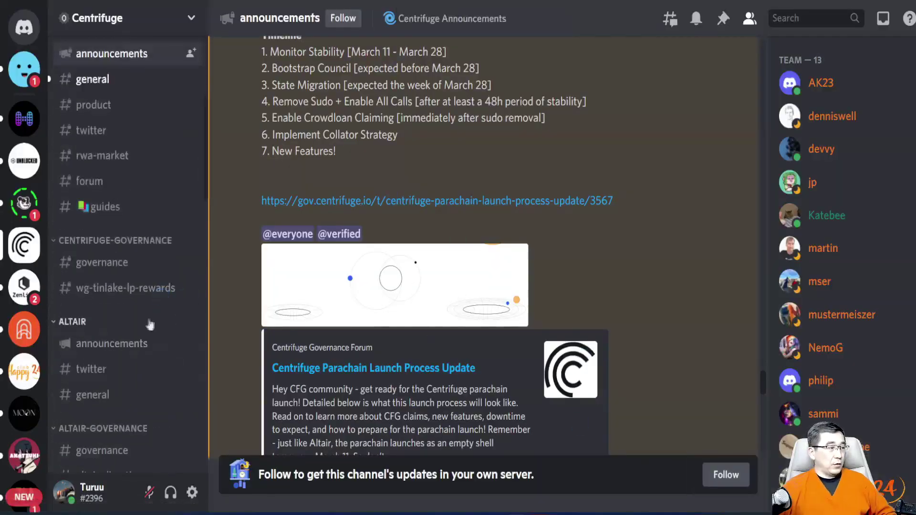
pyautogui.scroll(5, 180, 325)
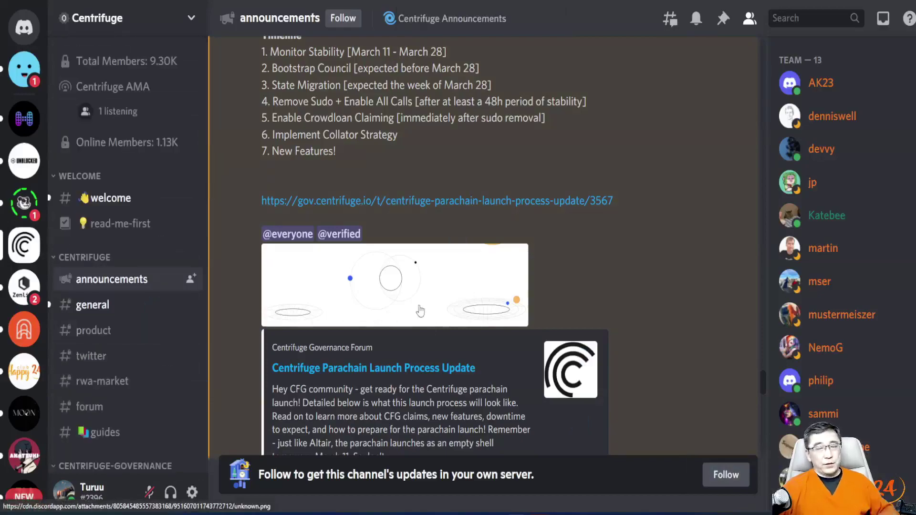
pyautogui.scroll(10, 598, 294)
pyautogui.scroll(-8, 597, 294)
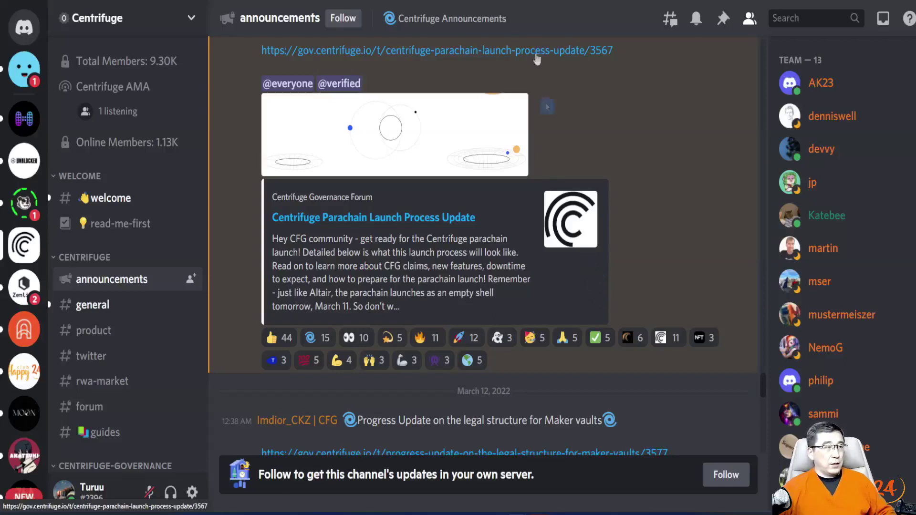
pyautogui.click(506, 1)
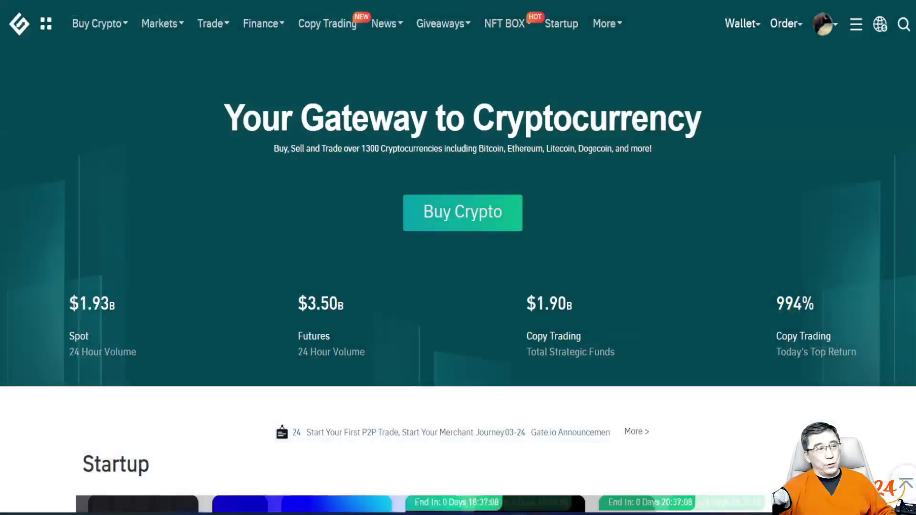
# Open Gate.io's Altair token Startup sale page and read through its Token Information and Sale Rules.
pyautogui.scroll(-5, 718, 236)
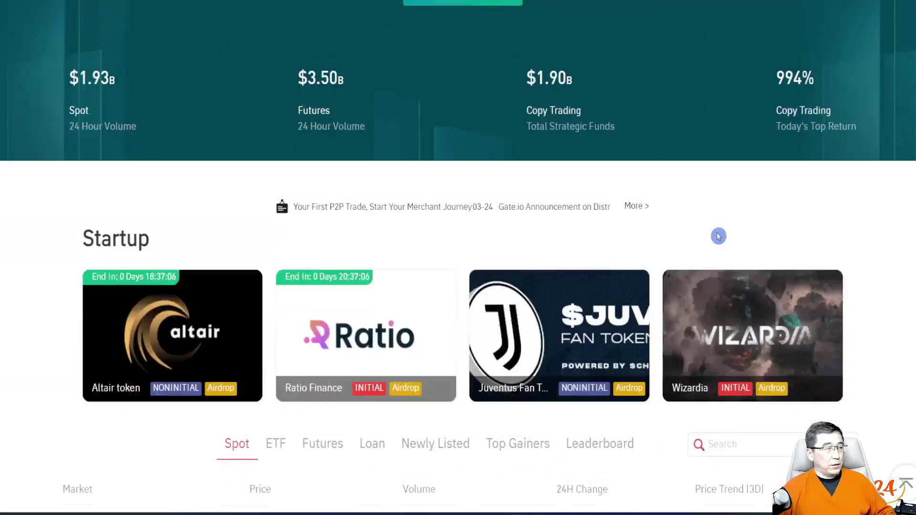
pyautogui.click(171, 343)
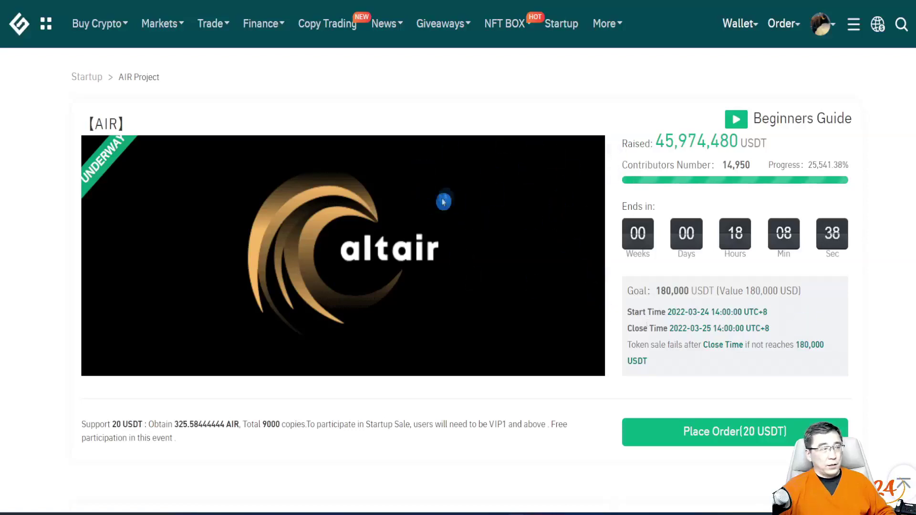
pyautogui.scroll(-1, 838, 316)
pyautogui.scroll(-2, 837, 316)
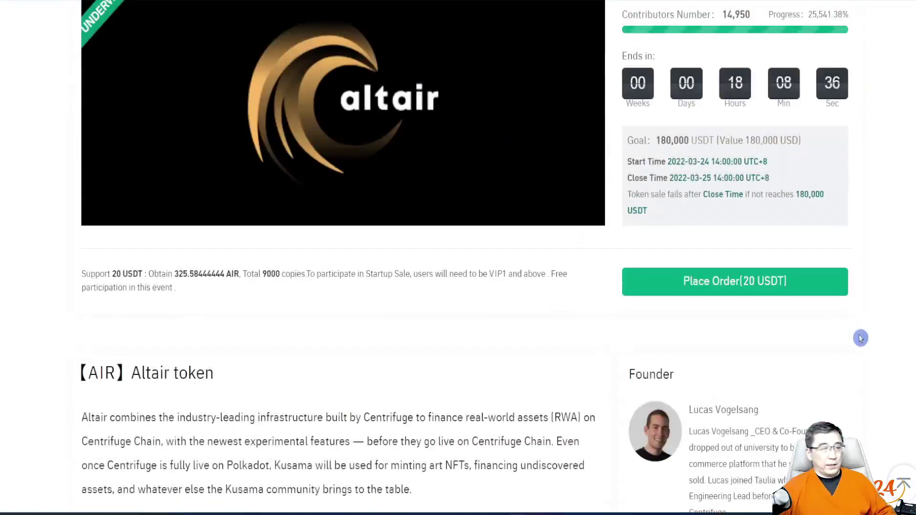
pyautogui.scroll(-10, 860, 338)
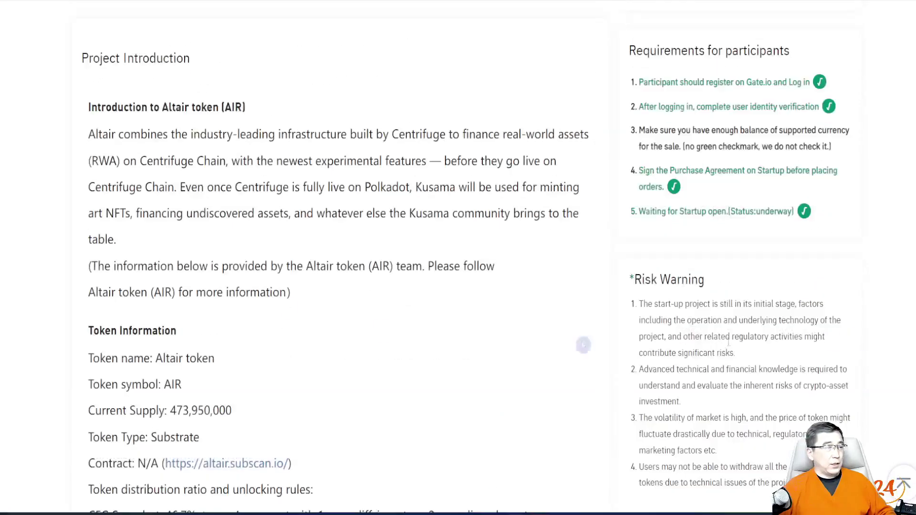
pyautogui.scroll(-4, 342, 299)
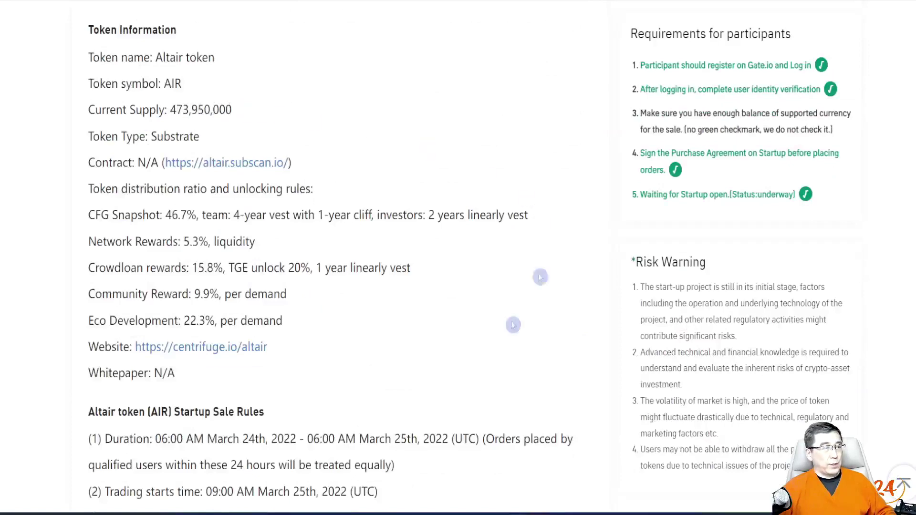
pyautogui.scroll(-3, 406, 267)
pyautogui.scroll(3, 403, 219)
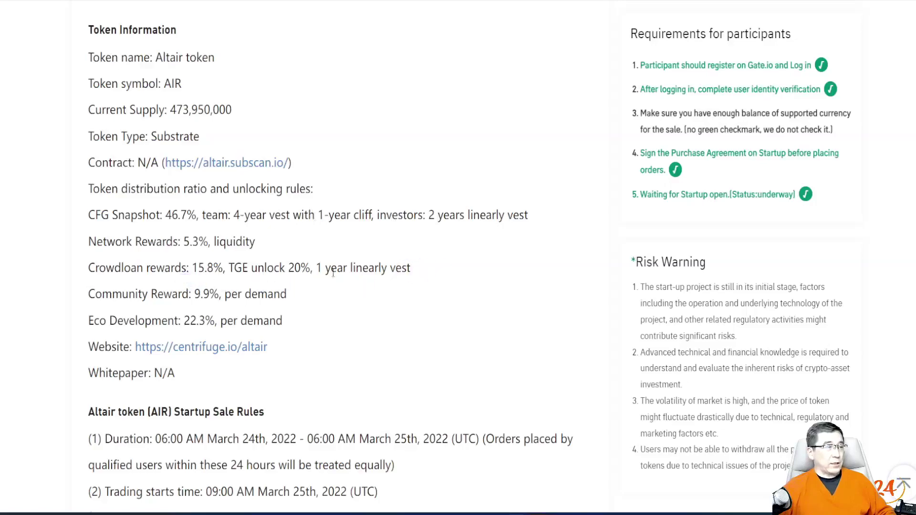
pyautogui.scroll(-3, 333, 272)
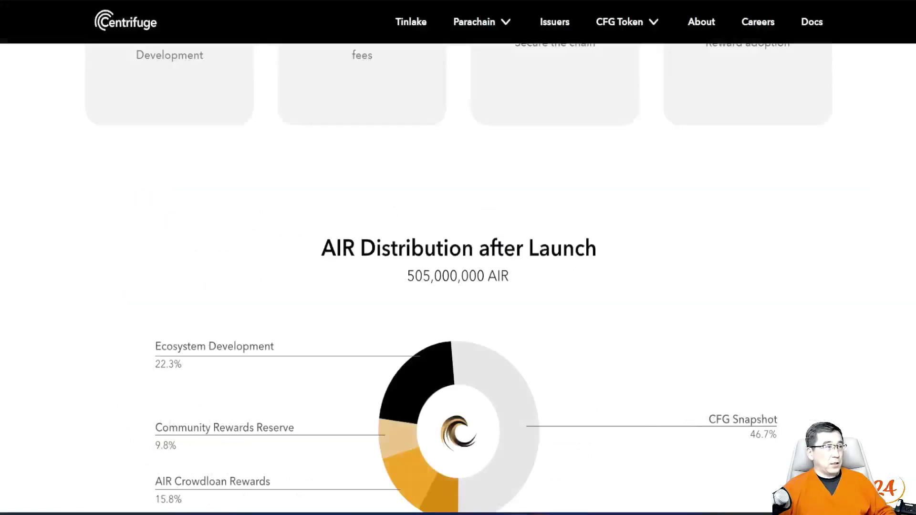
pyautogui.scroll(-10, 511, 211)
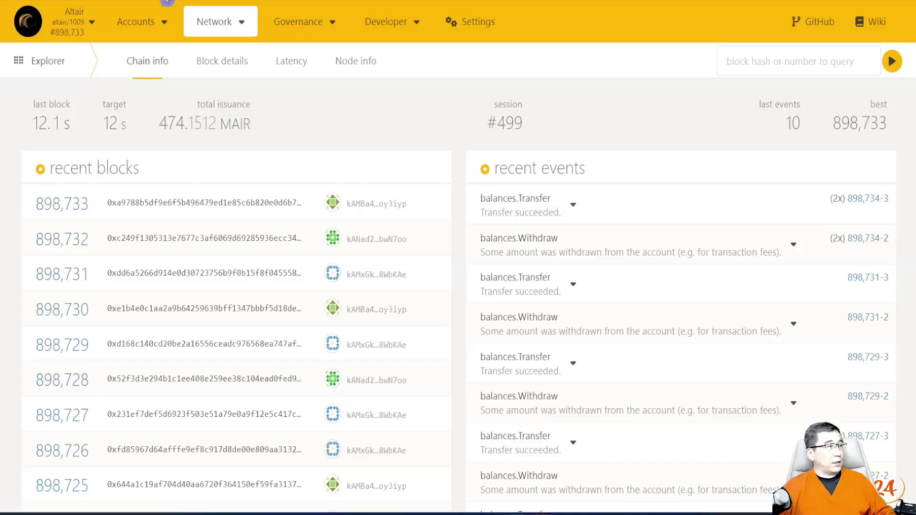
# Open the Polkadot.js network list and toggle the Kusama and Polkadot parachain groups to find Altair.
pyautogui.click(89, 21)
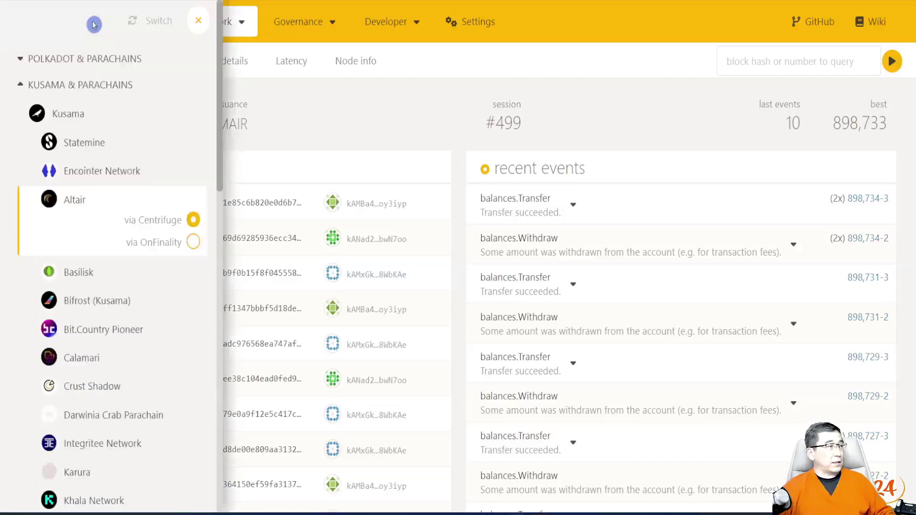
pyautogui.click(61, 90)
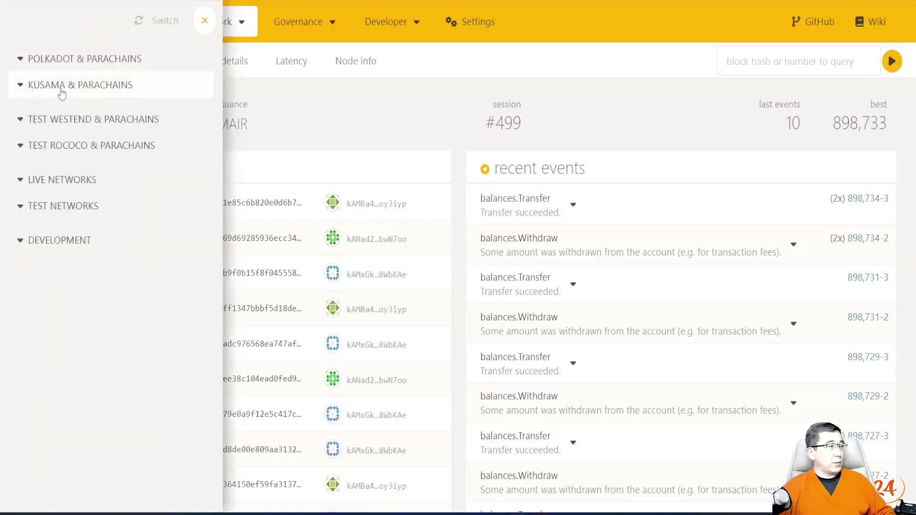
pyautogui.click(62, 91)
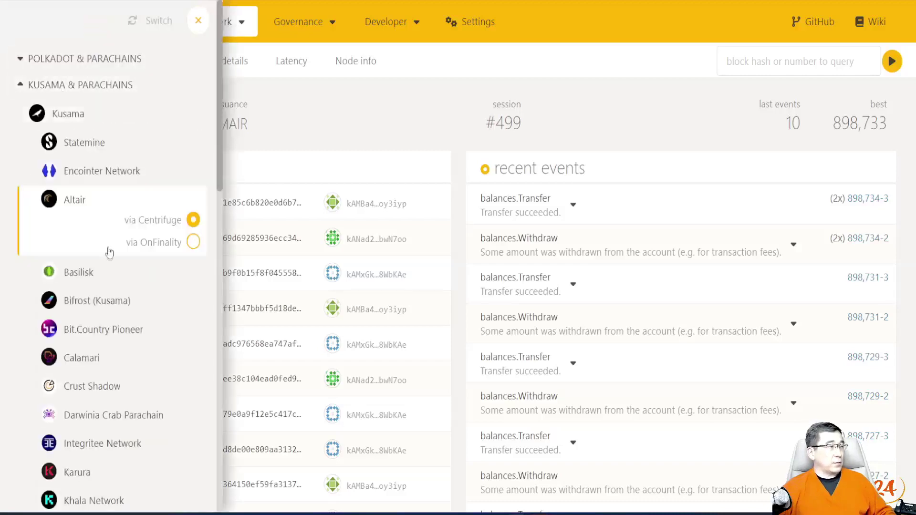
pyautogui.click(72, 58)
pyautogui.click(76, 60)
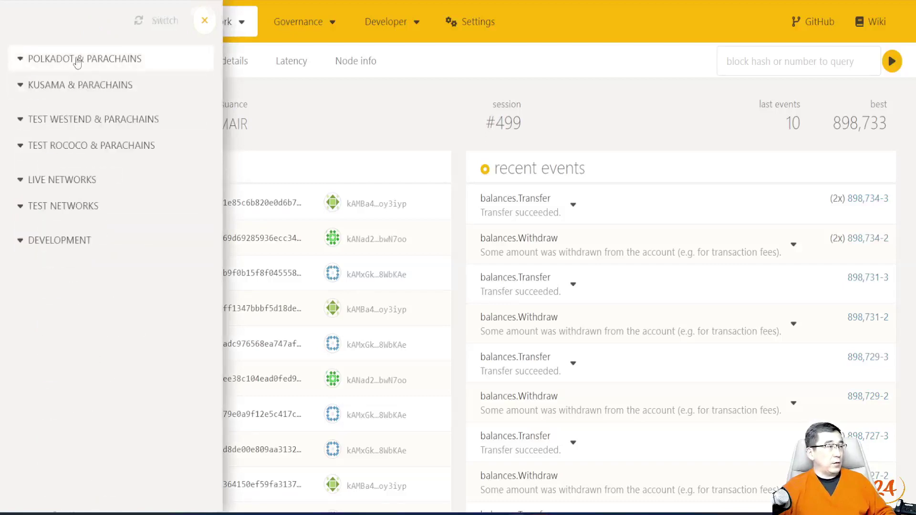
pyautogui.click(81, 86)
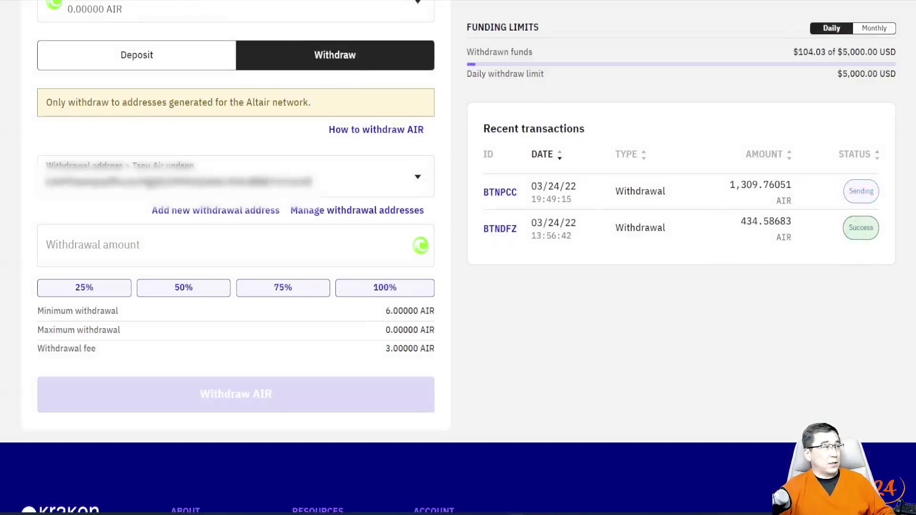
# Reload Kraken's Altair withdrawal page and check the 1,309.76051 AIR withdrawal in Recent transactions.
pyautogui.click(67, 1)
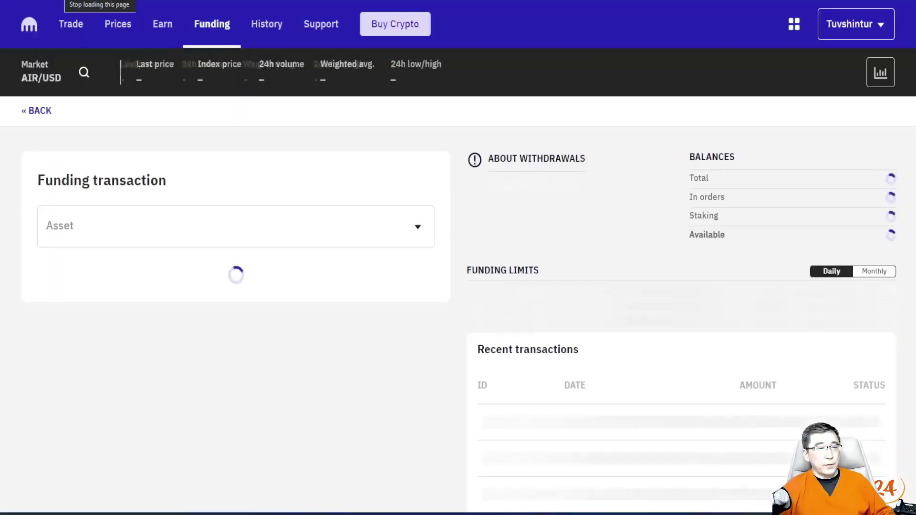
pyautogui.scroll(-2, 383, 210)
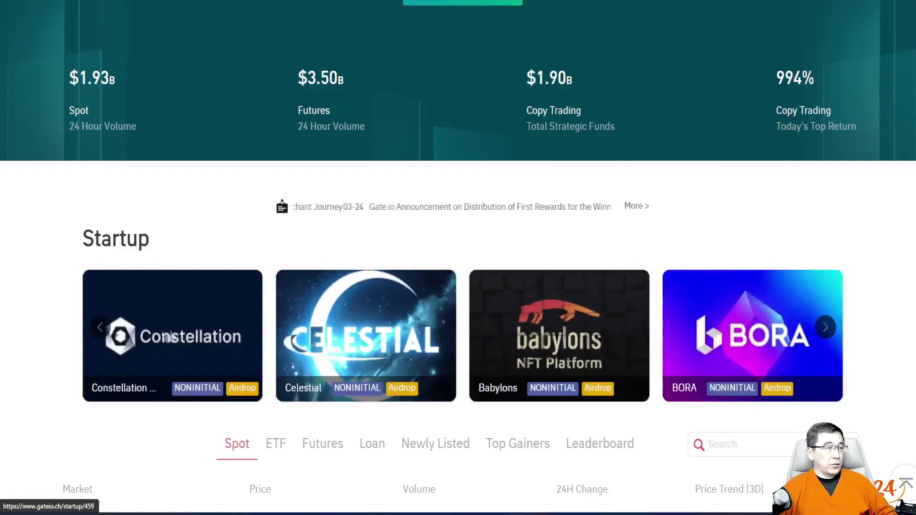
# Cycle Gate.io's Startup carousel to the Altair card and open its project page.
pyautogui.click(826, 333)
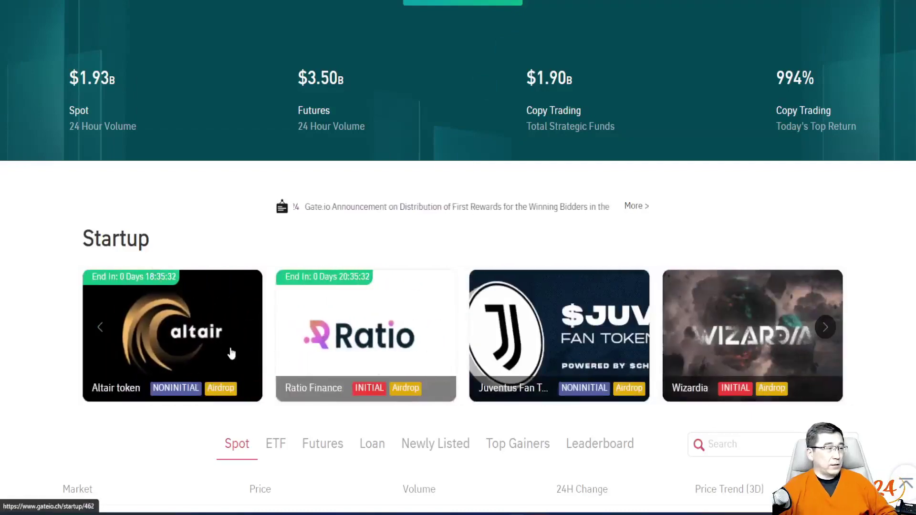
pyautogui.scroll(-3, 232, 352)
pyautogui.click(157, 180)
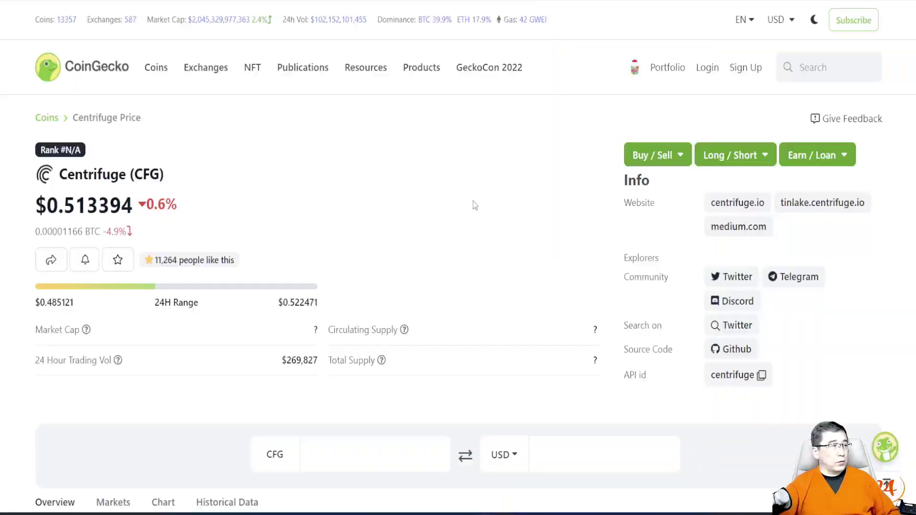
# Set the Centrifuge price chart to 180 days and review the CFG price statistics.
pyautogui.scroll(-10, 343, 227)
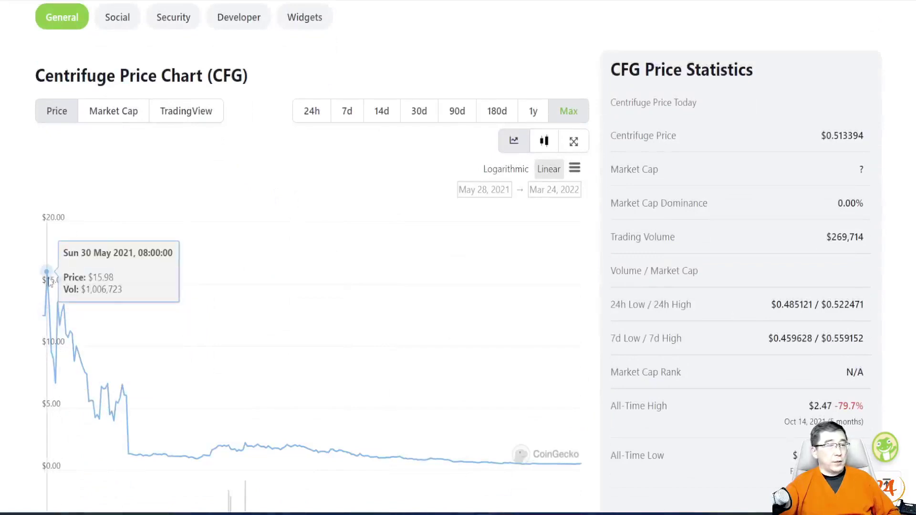
pyautogui.click(498, 111)
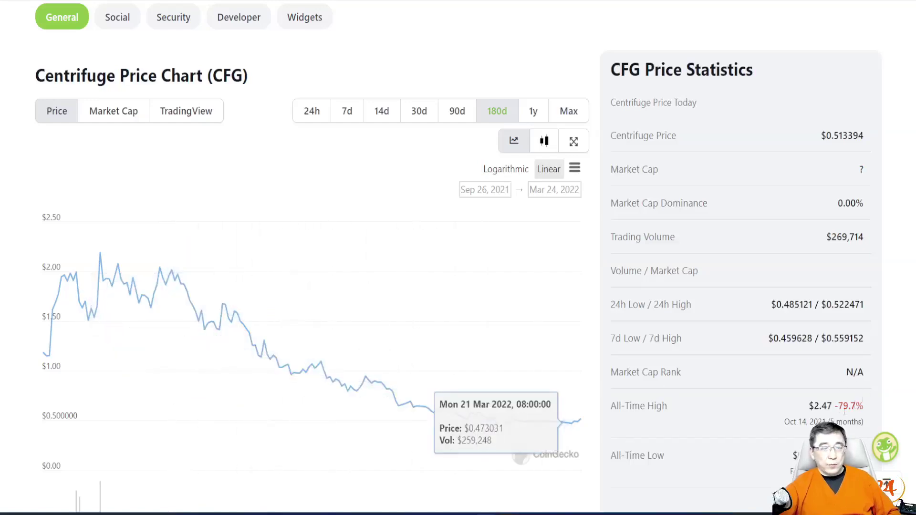
pyautogui.scroll(-3, 862, 397)
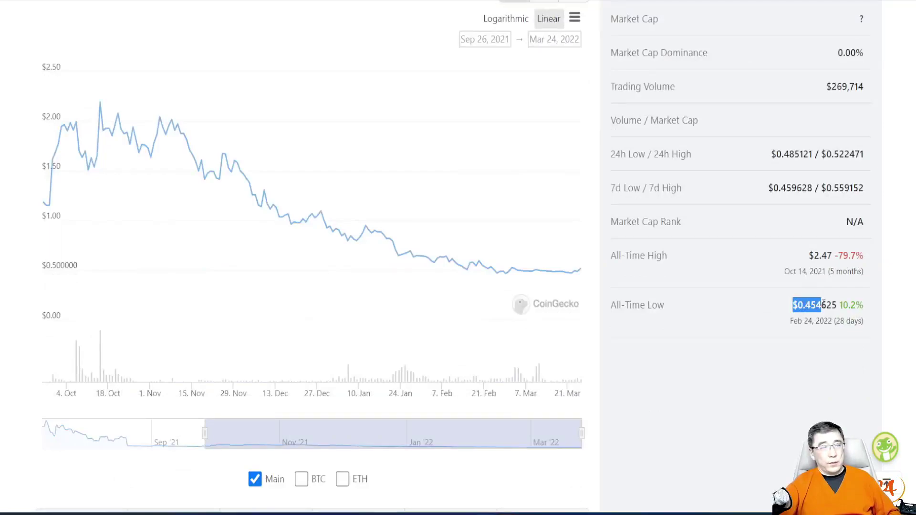
pyautogui.scroll(7, 764, 318)
pyautogui.scroll(5, 247, 344)
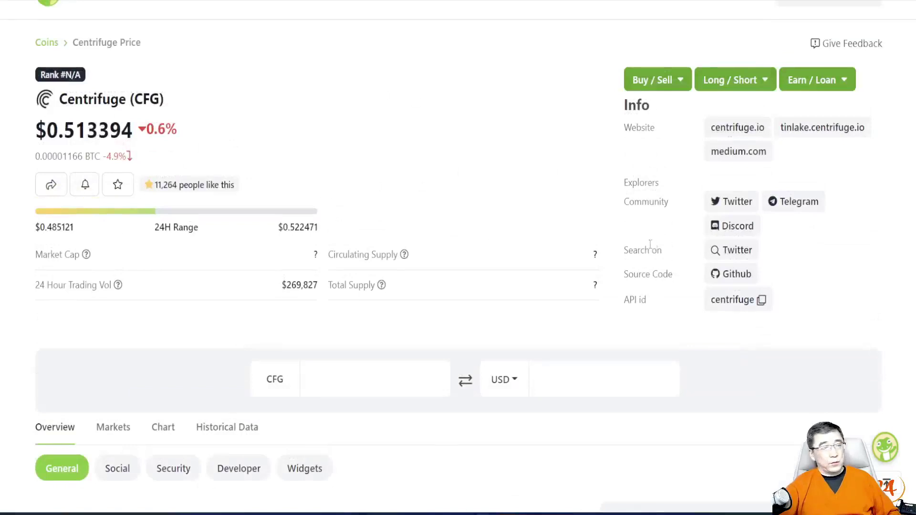
pyautogui.scroll(2, 652, 246)
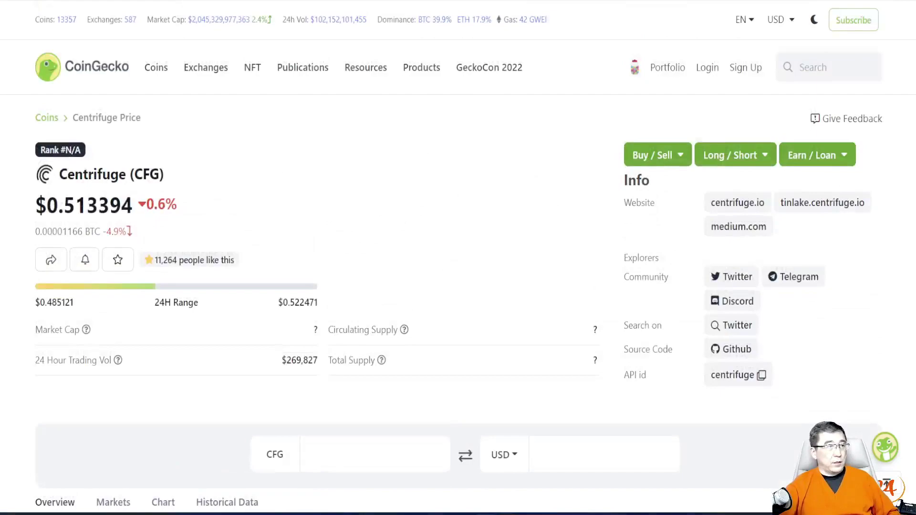
# Switch to the YouTube tab with Happy24 Club's Videos page, showing 4.39K subscribers.
pyautogui.hotkey('ctrl', 'Tab')
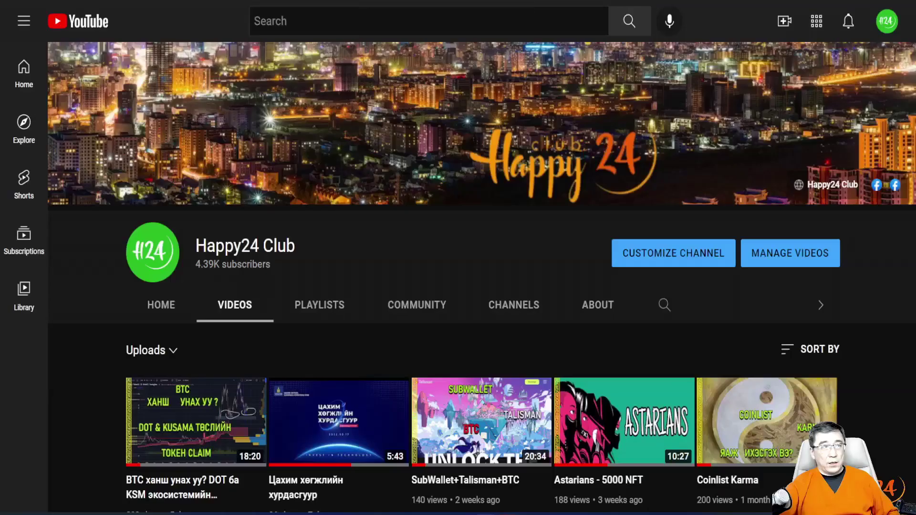
pyautogui.moveTo(864, 141)
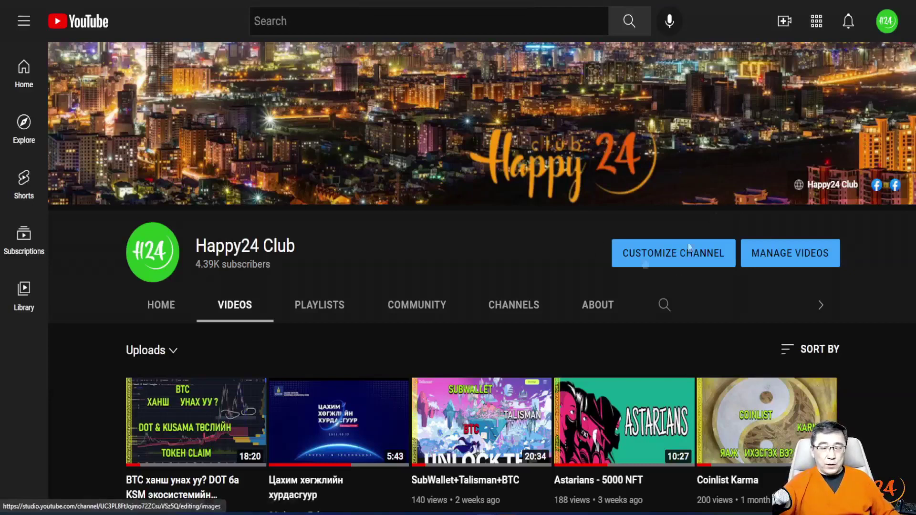
pyautogui.moveTo(733, 189)
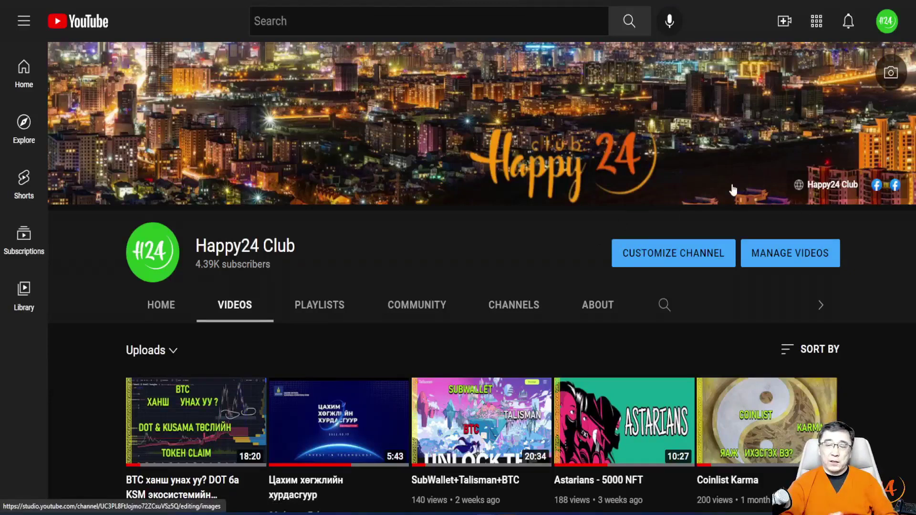